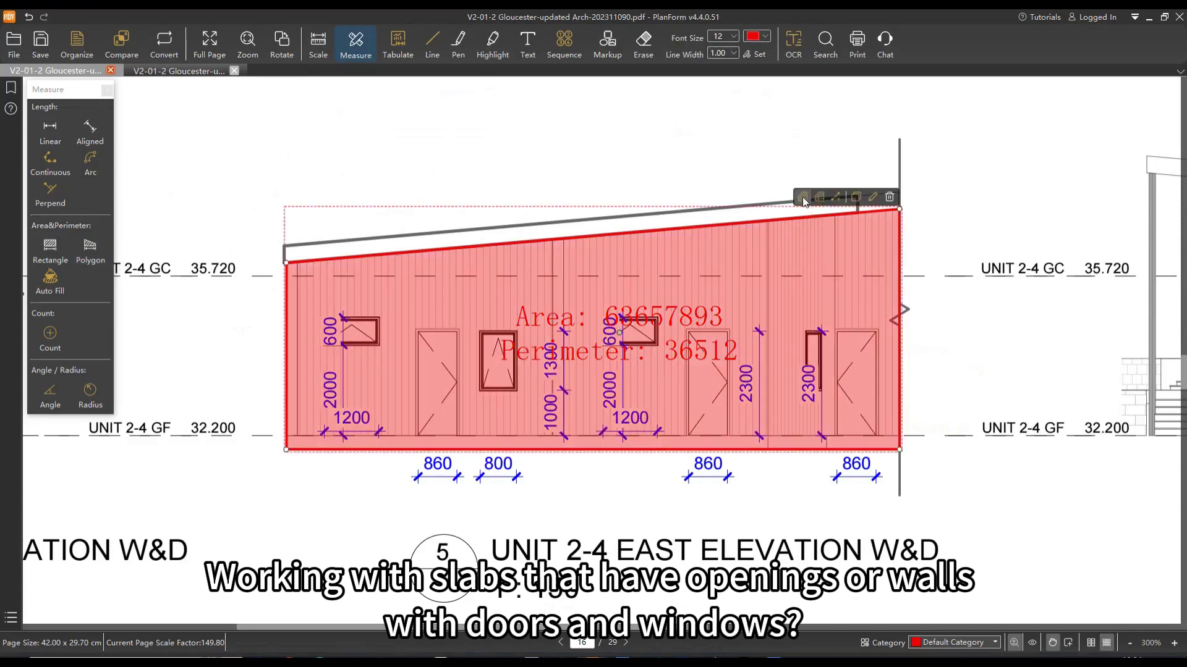
# Begin a cut-out on the wall area, placing points along the door's left edge
pyautogui.click(803, 198)
pyautogui.click(414, 435)
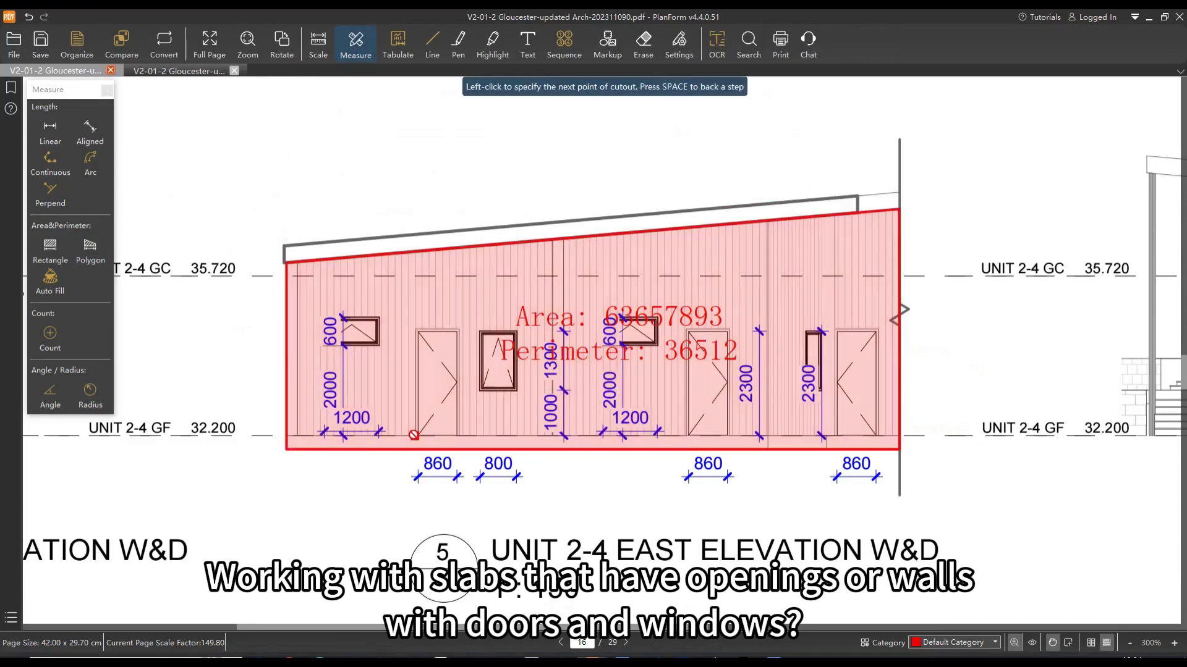
pyautogui.click(420, 329)
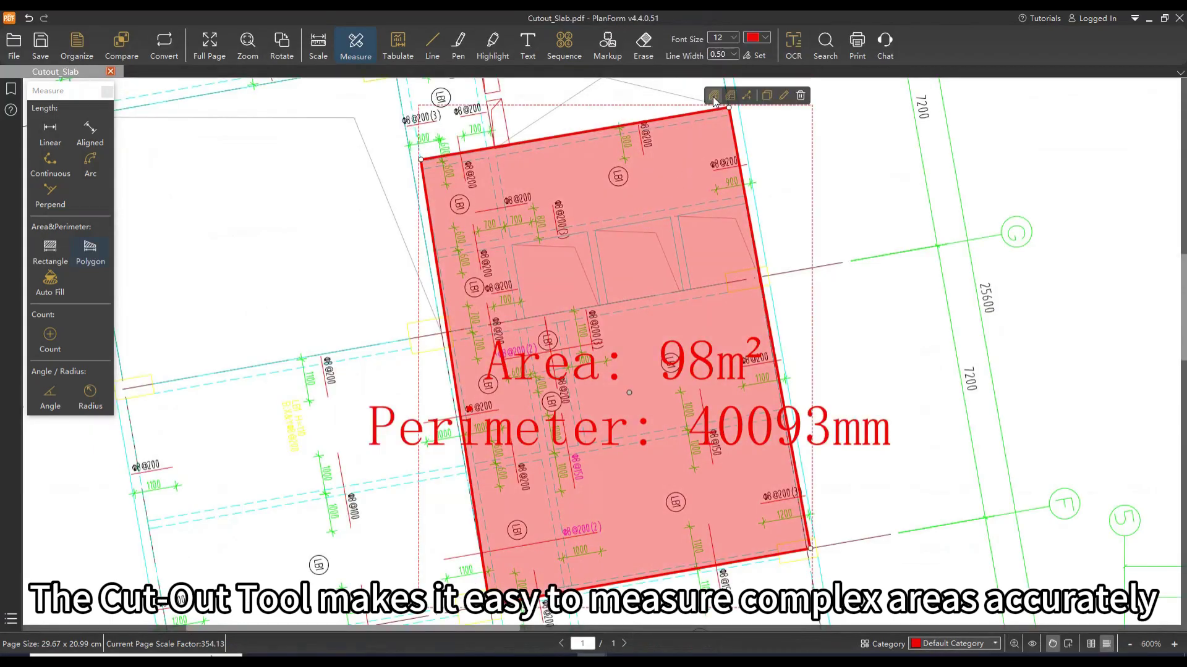
# Cut a hole out of the slab area measurement, reducing it from 98 to 94 m²
pyautogui.click(712, 97)
pyautogui.click(509, 255)
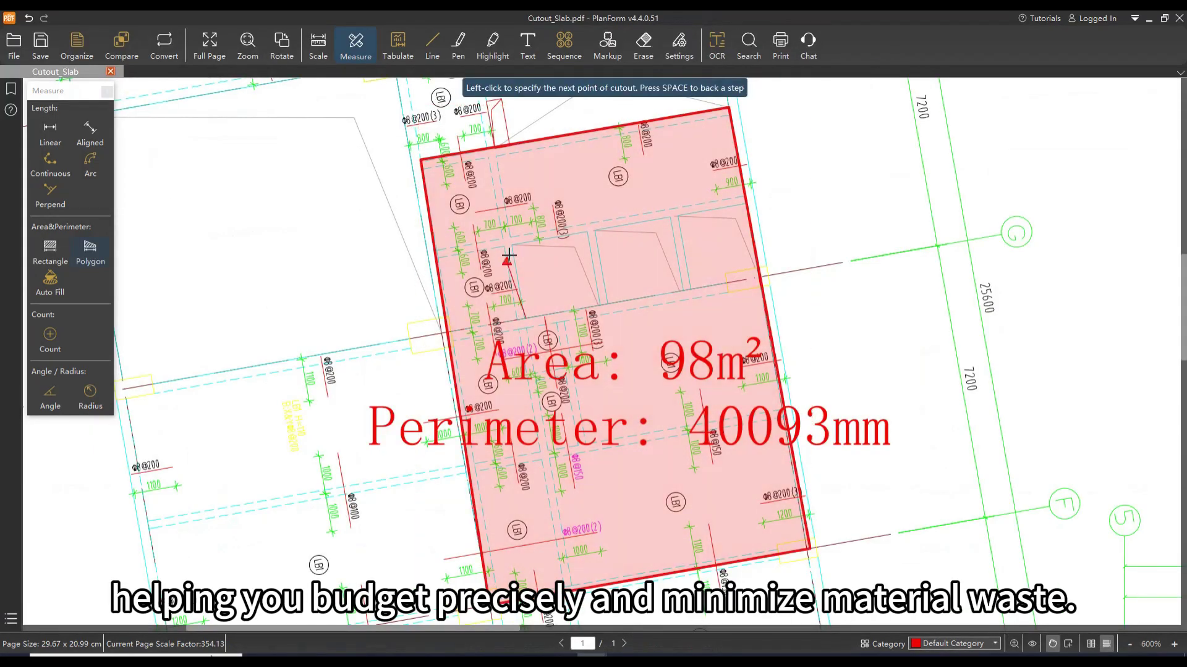
pyautogui.click(525, 317)
pyautogui.rightClick(600, 304)
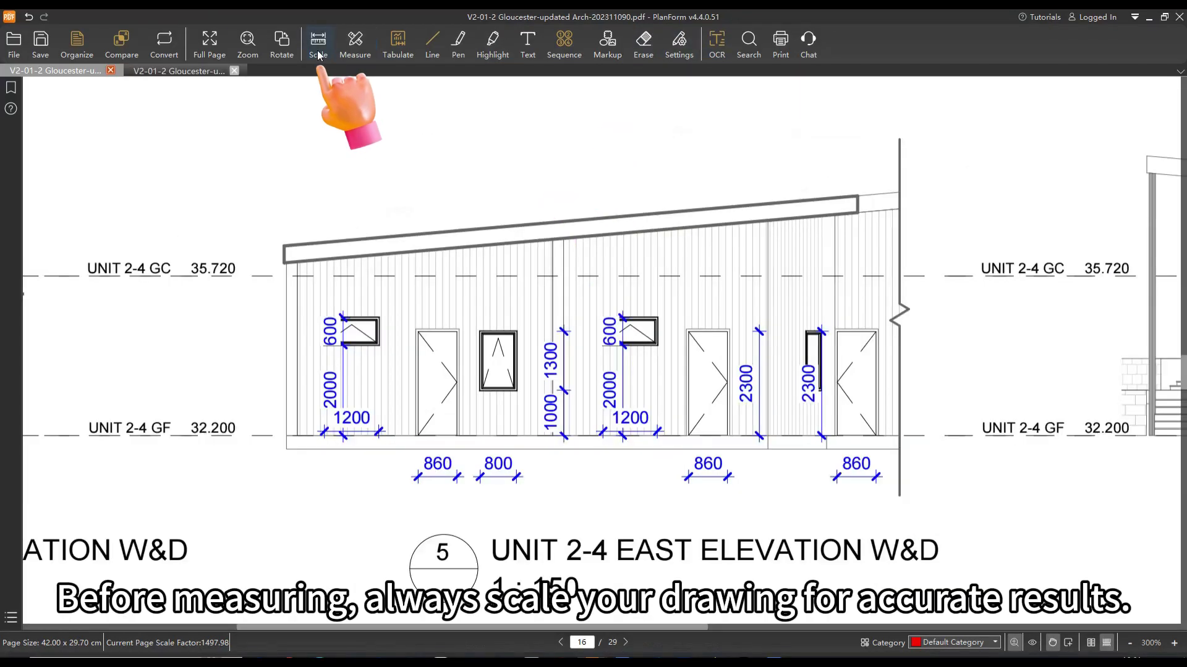
# Calibrate the drawing scale using the 1300 dimension as the known length
pyautogui.click(318, 55)
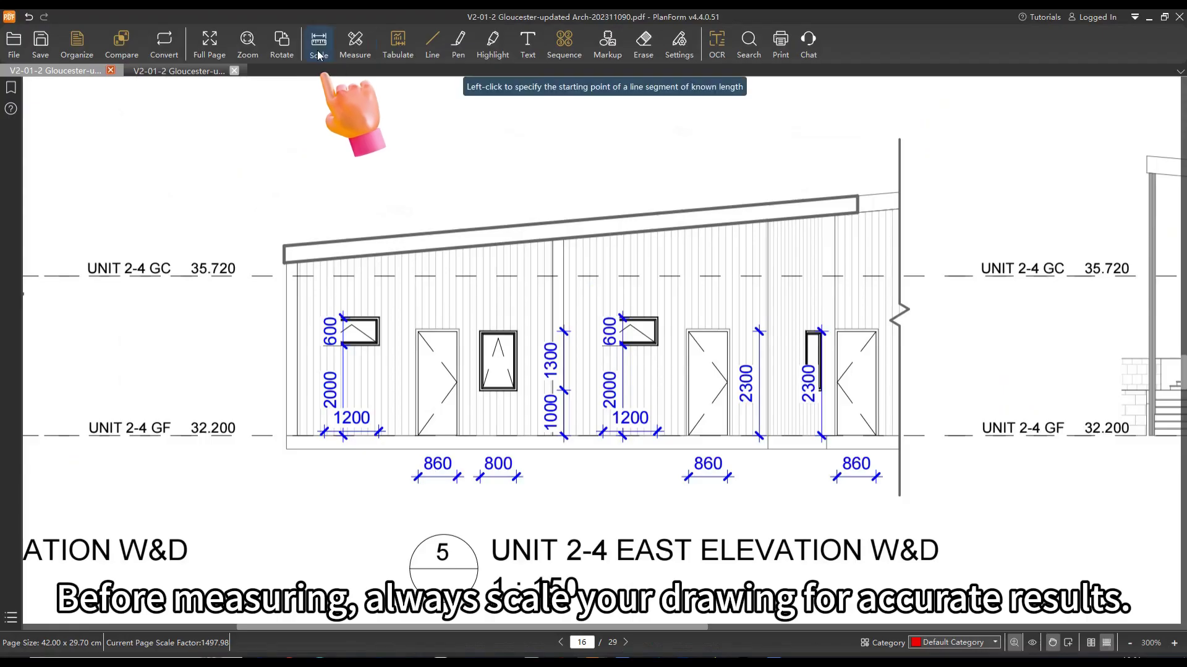
pyautogui.click(563, 332)
pyautogui.click(564, 390)
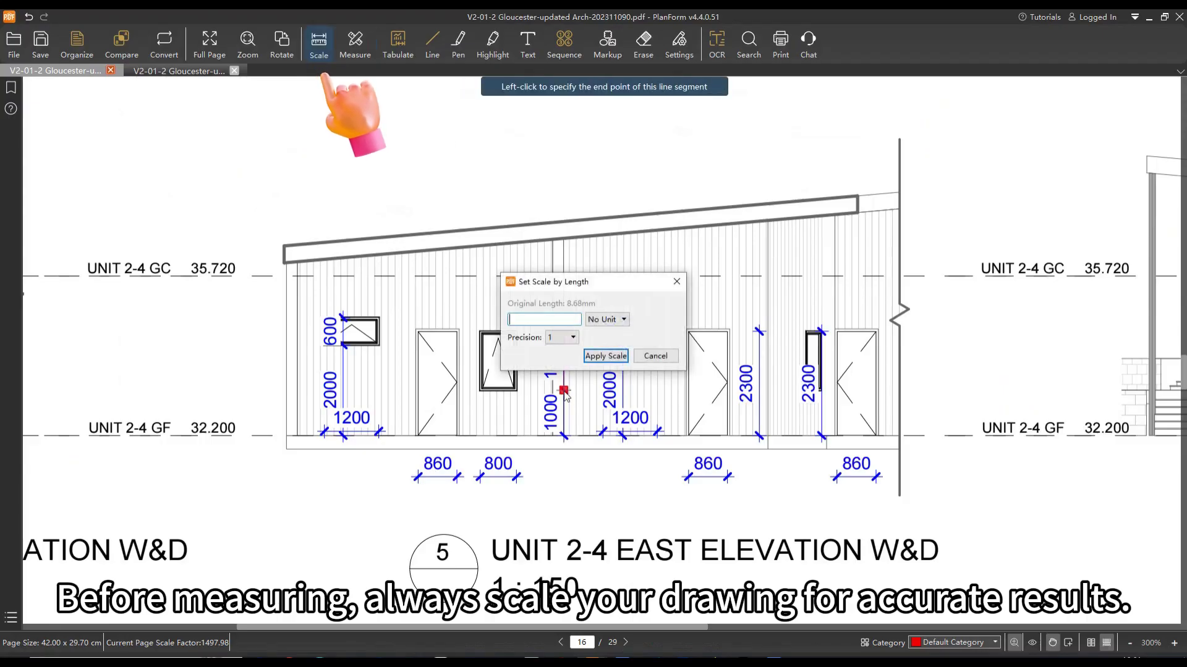
pyautogui.write('1300')
pyautogui.click(606, 356)
# Outline the east elevation wall as a polygon area (area 63657893, perimeter 36512)
pyautogui.click(355, 46)
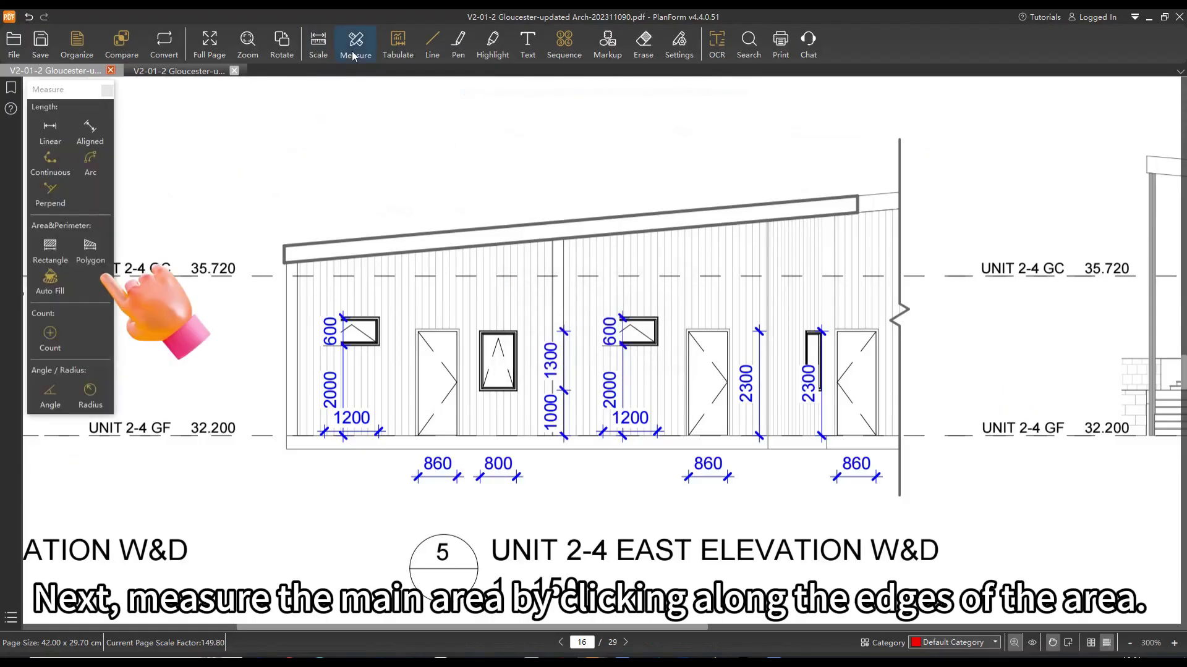
pyautogui.click(90, 250)
pyautogui.click(287, 450)
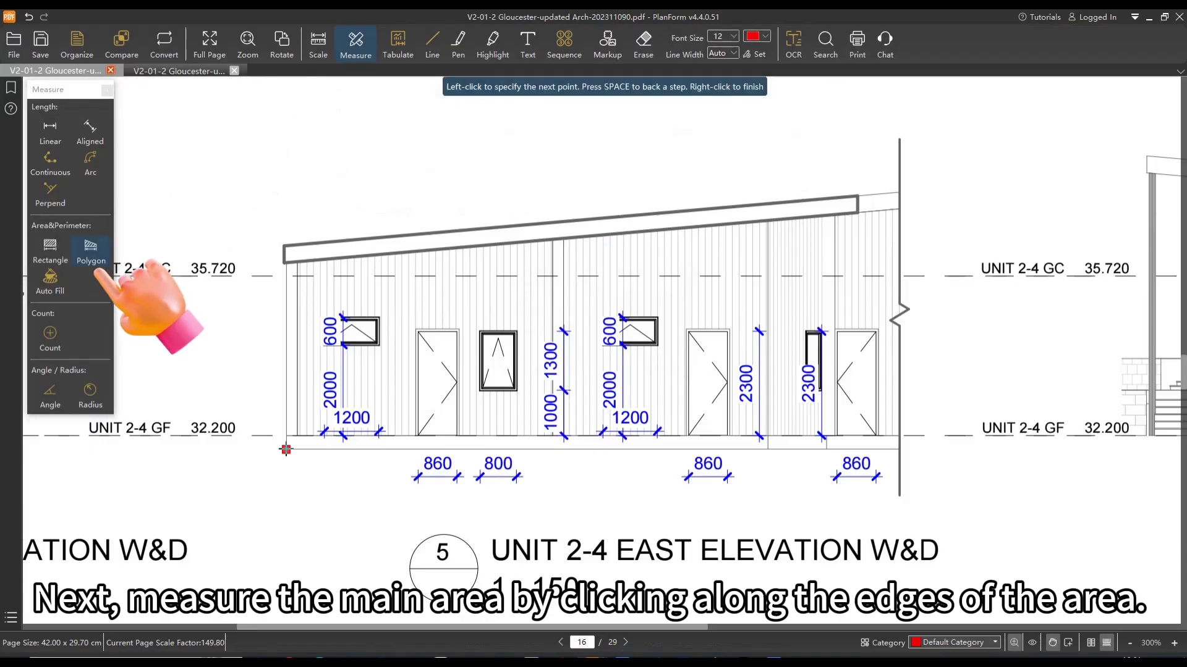
pyautogui.click(286, 263)
pyautogui.click(897, 211)
pyautogui.click(897, 449)
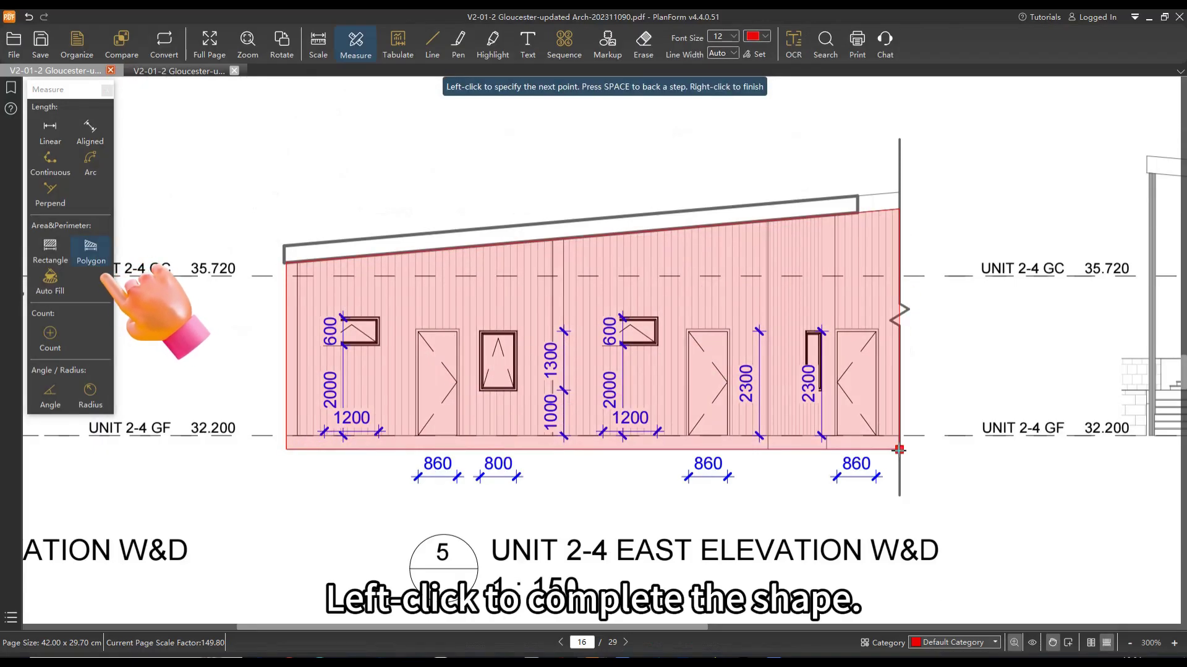
pyautogui.click(619, 331)
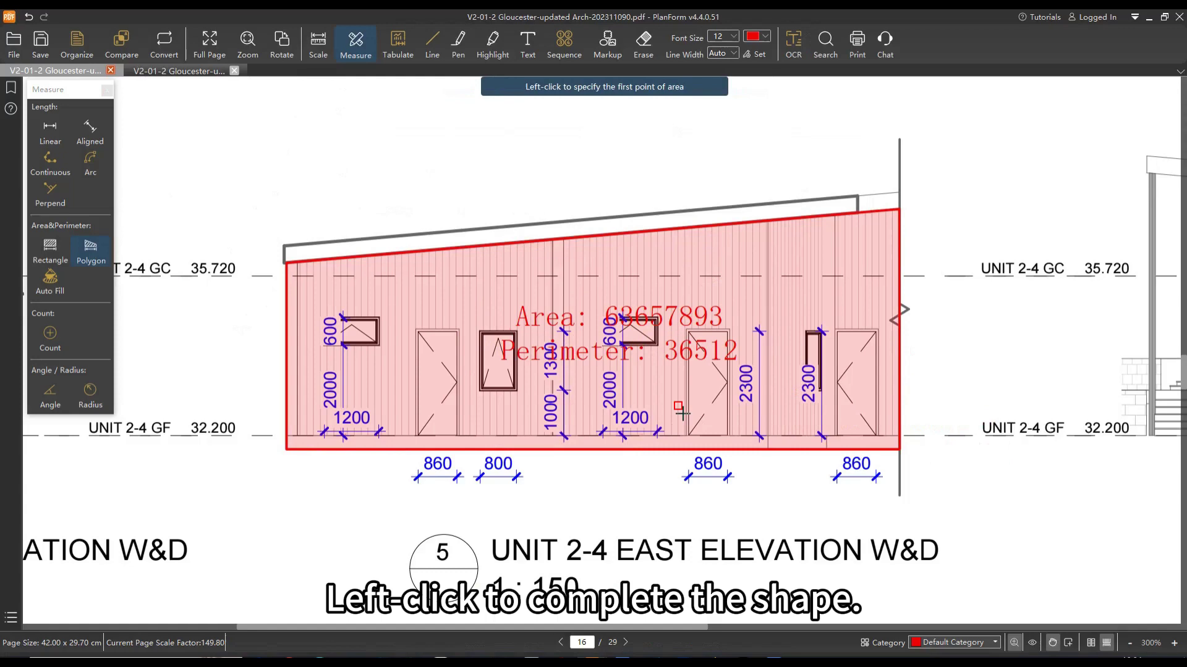
# Cut the left door out of the wall area, reducing it to 61382742
pyautogui.click(883, 311)
pyautogui.click(804, 197)
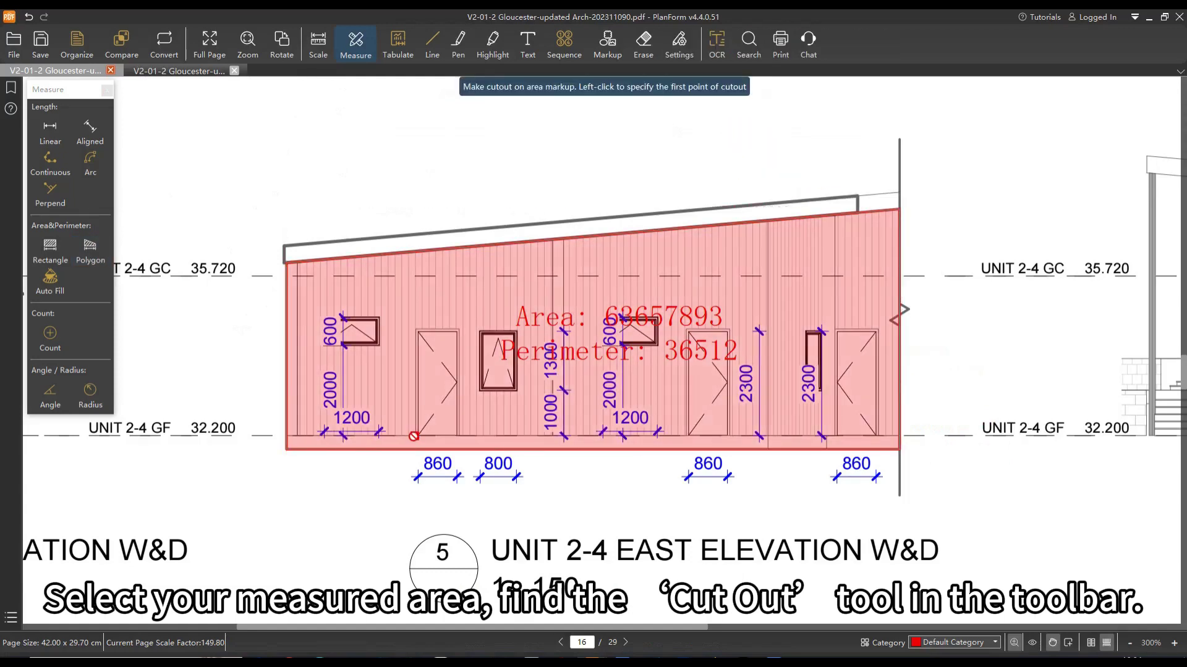
pyautogui.click(416, 330)
pyautogui.click(459, 329)
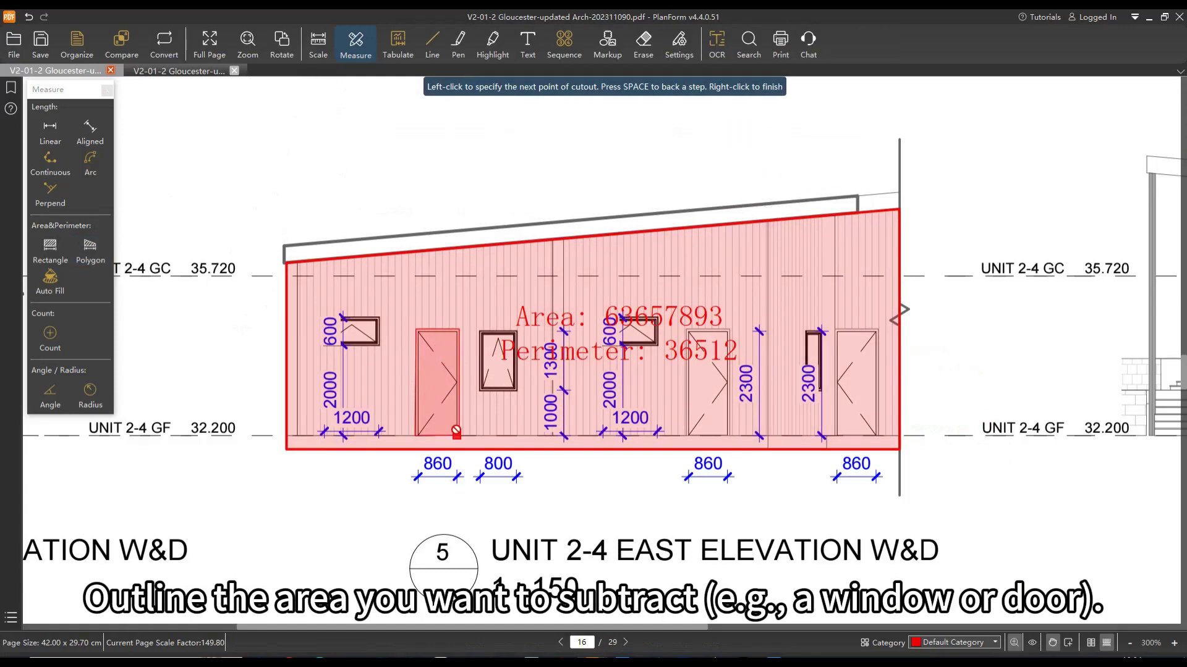
pyautogui.click(458, 436)
pyautogui.rightClick(455, 431)
# Start another cut-out on the wall area, placing the right door's first corners
pyautogui.click(460, 411)
pyautogui.click(757, 164)
pyautogui.click(834, 435)
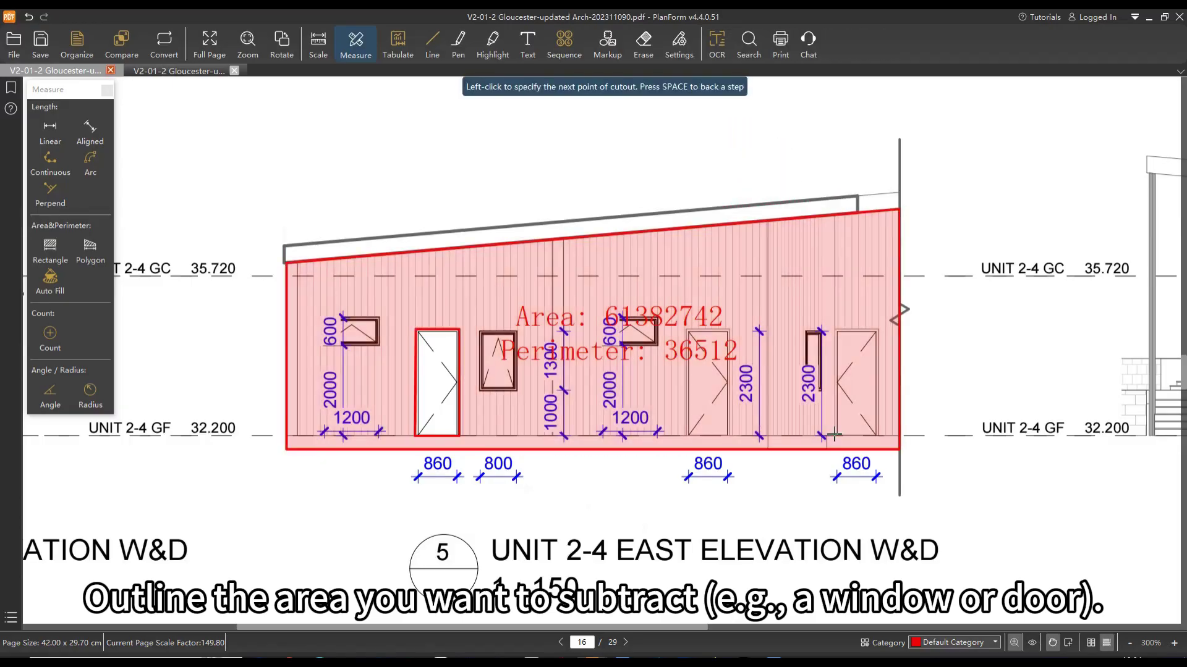
pyautogui.click(833, 329)
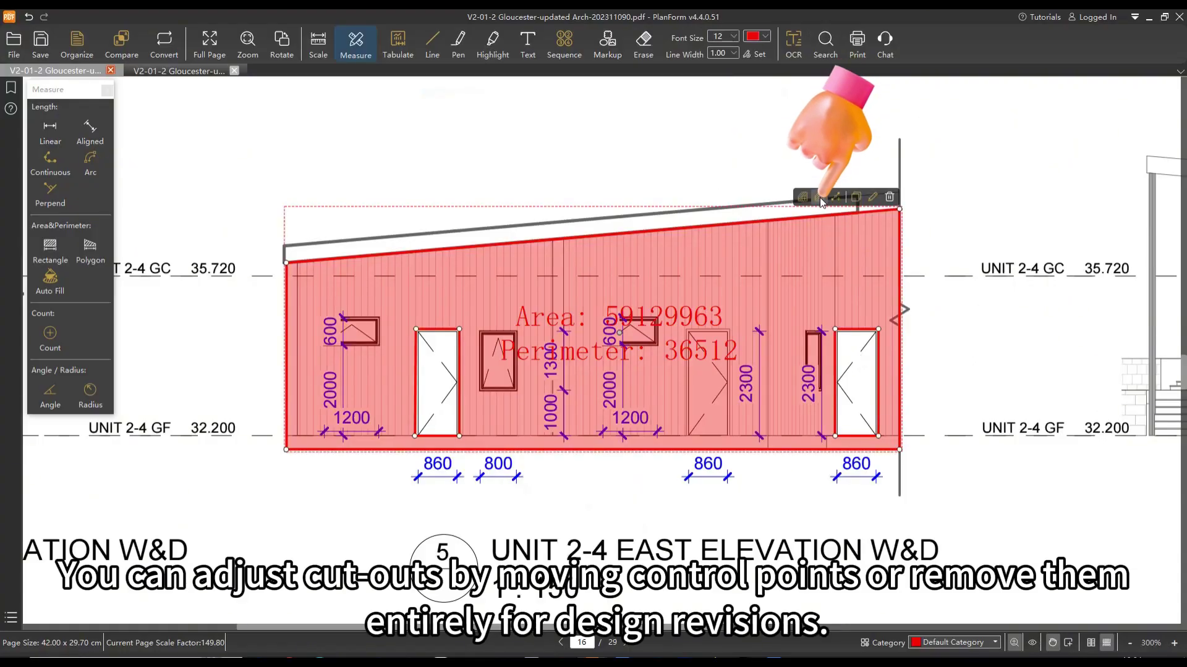
# Delete the right door cut-out and drag a left door cut-out corner to reshape it
pyautogui.click(852, 336)
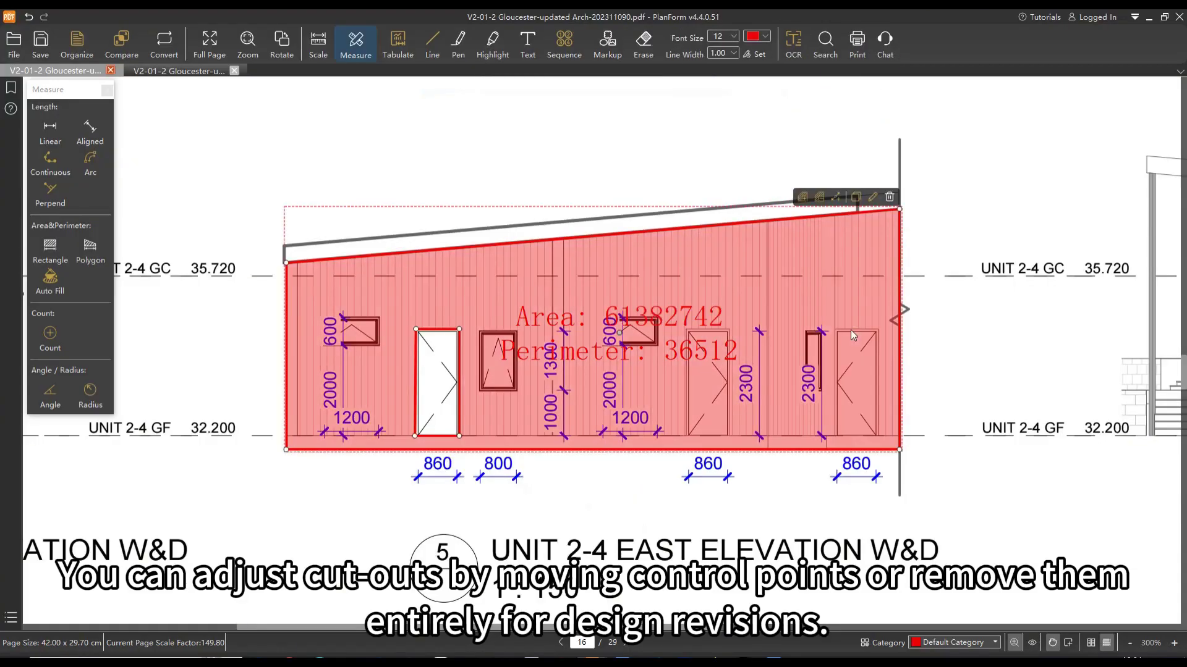
pyautogui.click(839, 202)
pyautogui.click(455, 380)
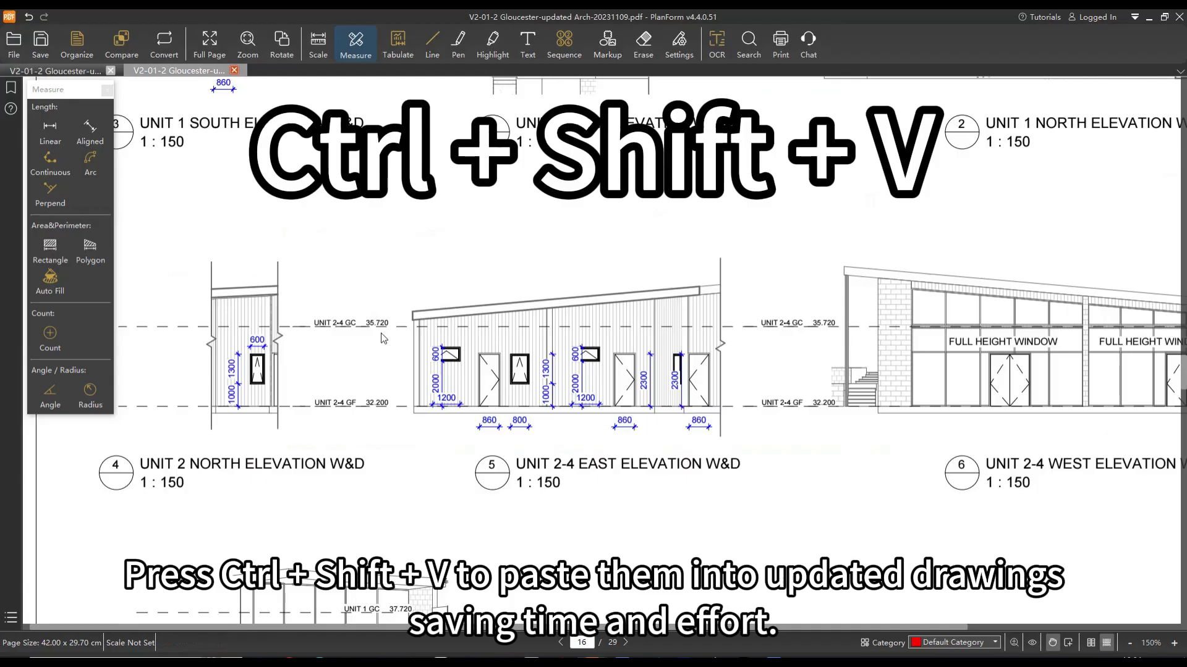
# Paste the wall area measurement in place with Ctrl+Shift+V
pyautogui.hotkey('ctrl', 'shift', 'v')
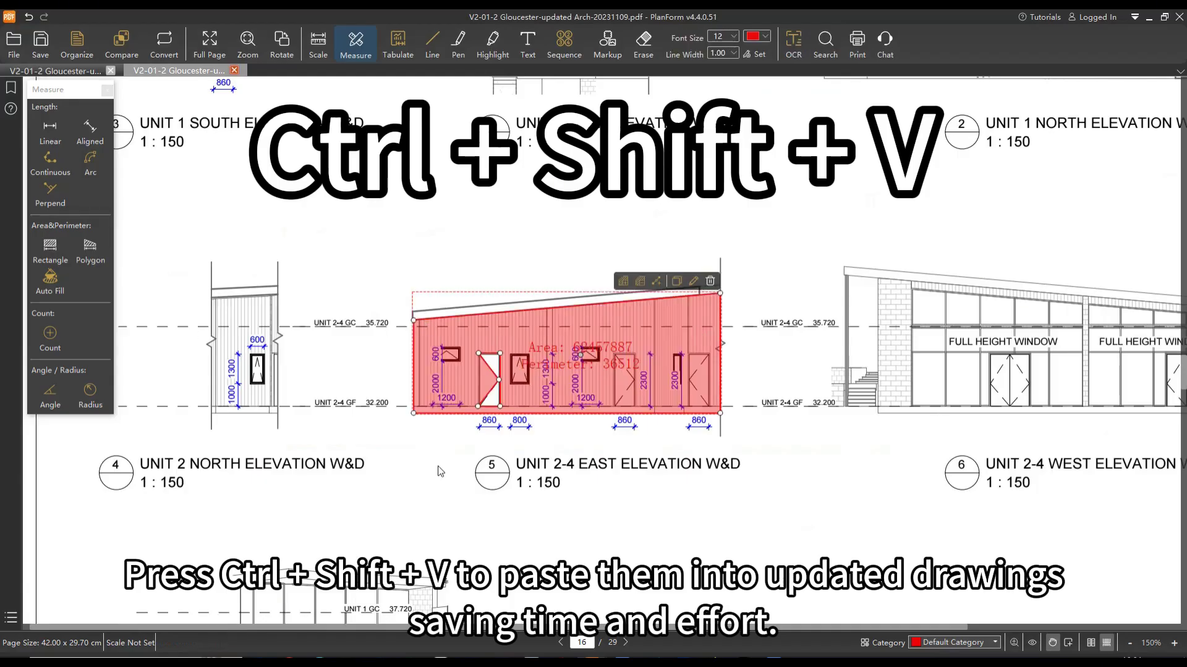